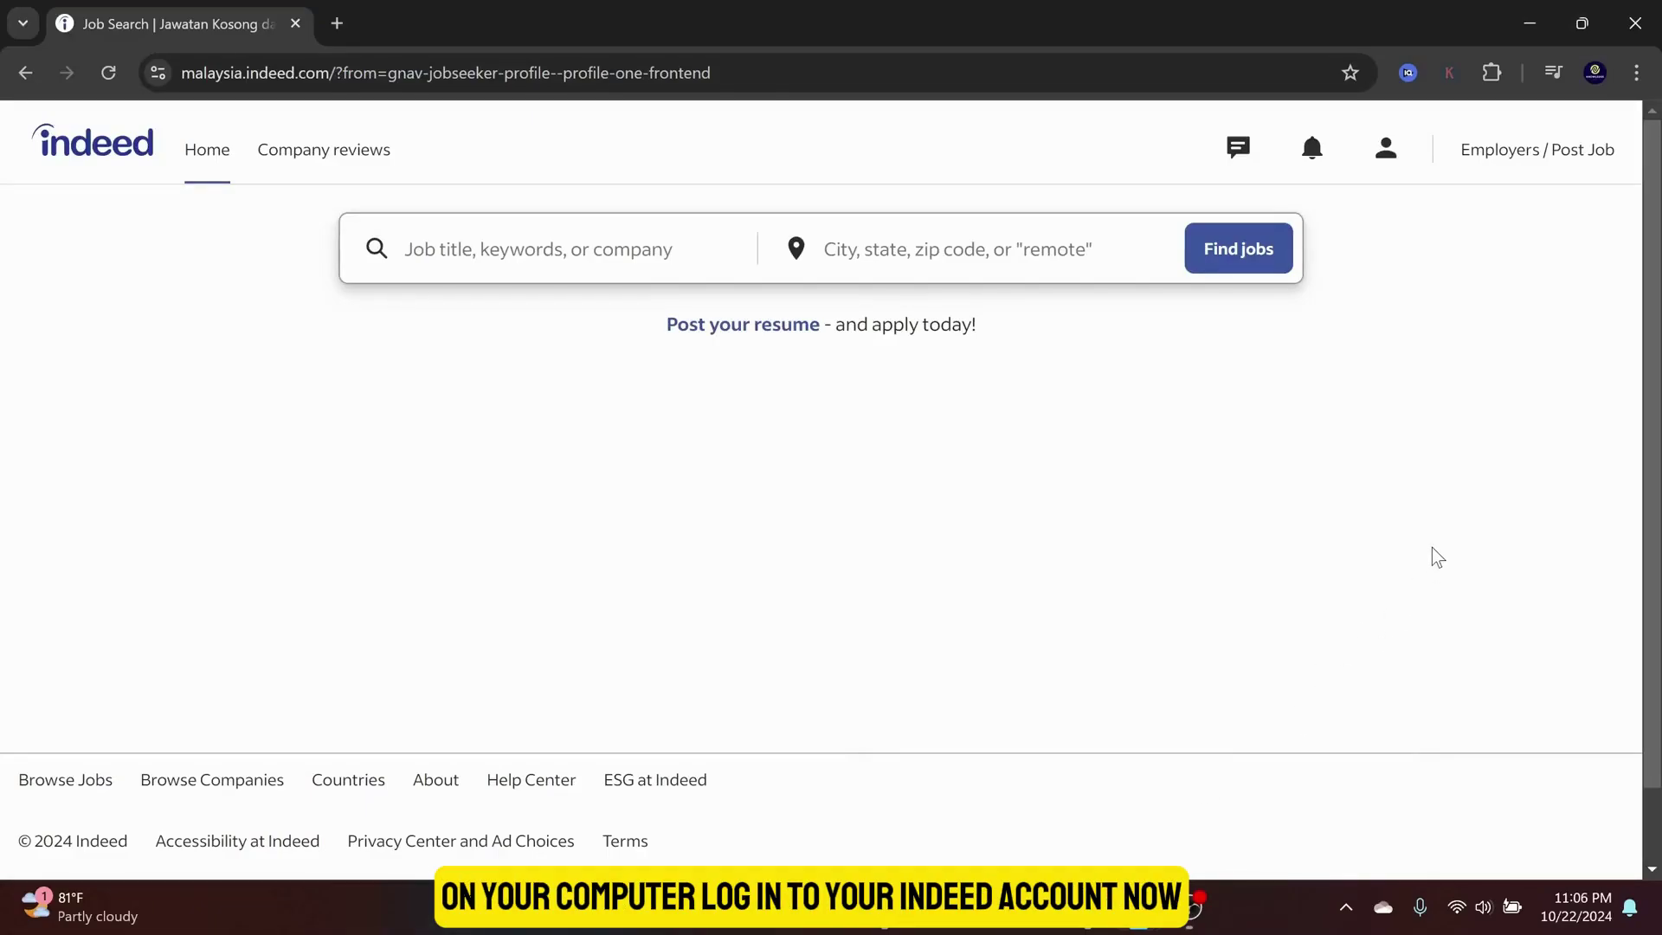
Open the account dropdown from the person icon in the top navigation bar
left_click(1388, 157)
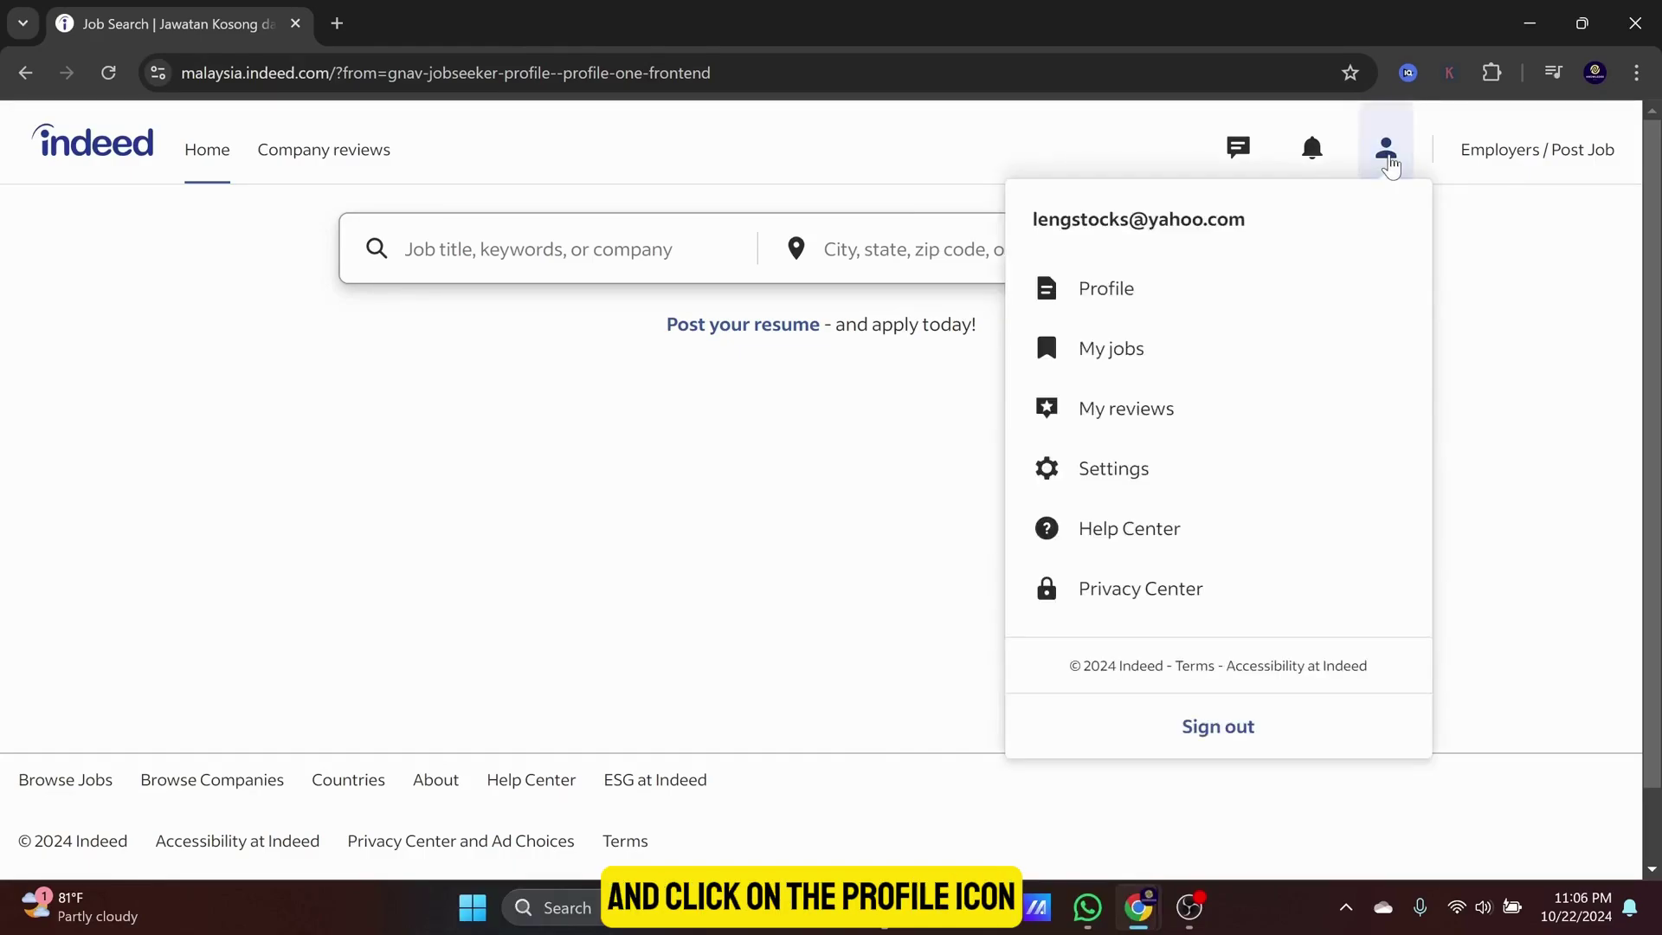
From the profile page, upload 'Black And White Modern Professional CV Resume.pdf' from Downloads
left_click(1111, 296)
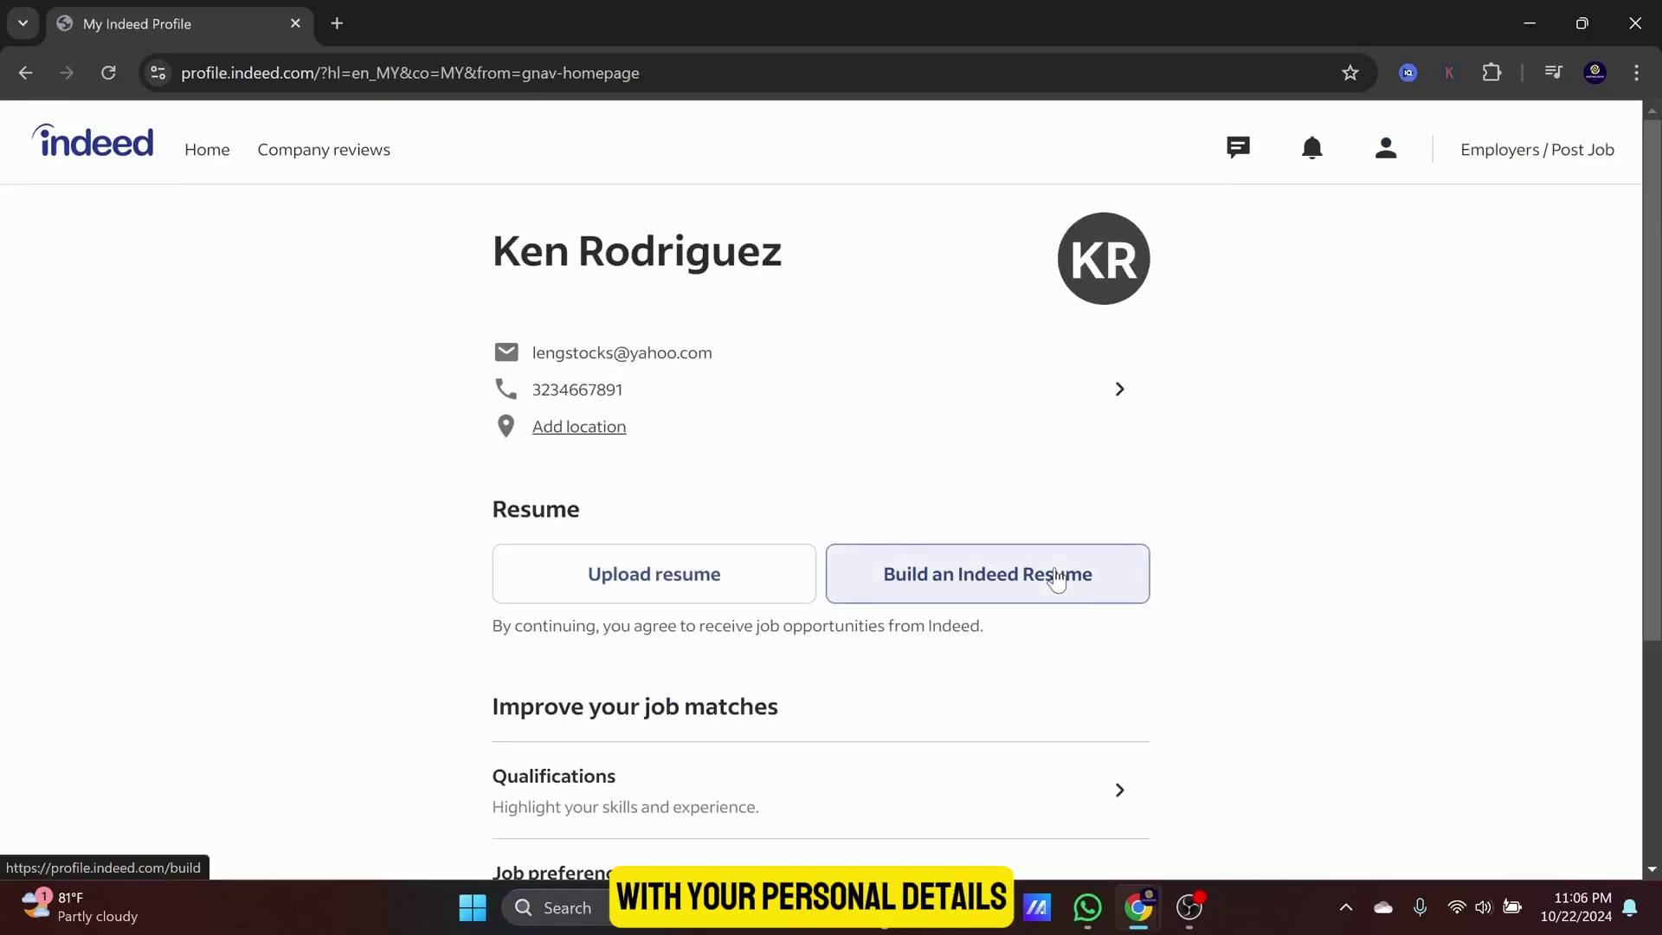
scroll(1289, 591, "down", 2)
scroll(1290, 591, "down", 1)
scroll(1290, 590, "up", 3)
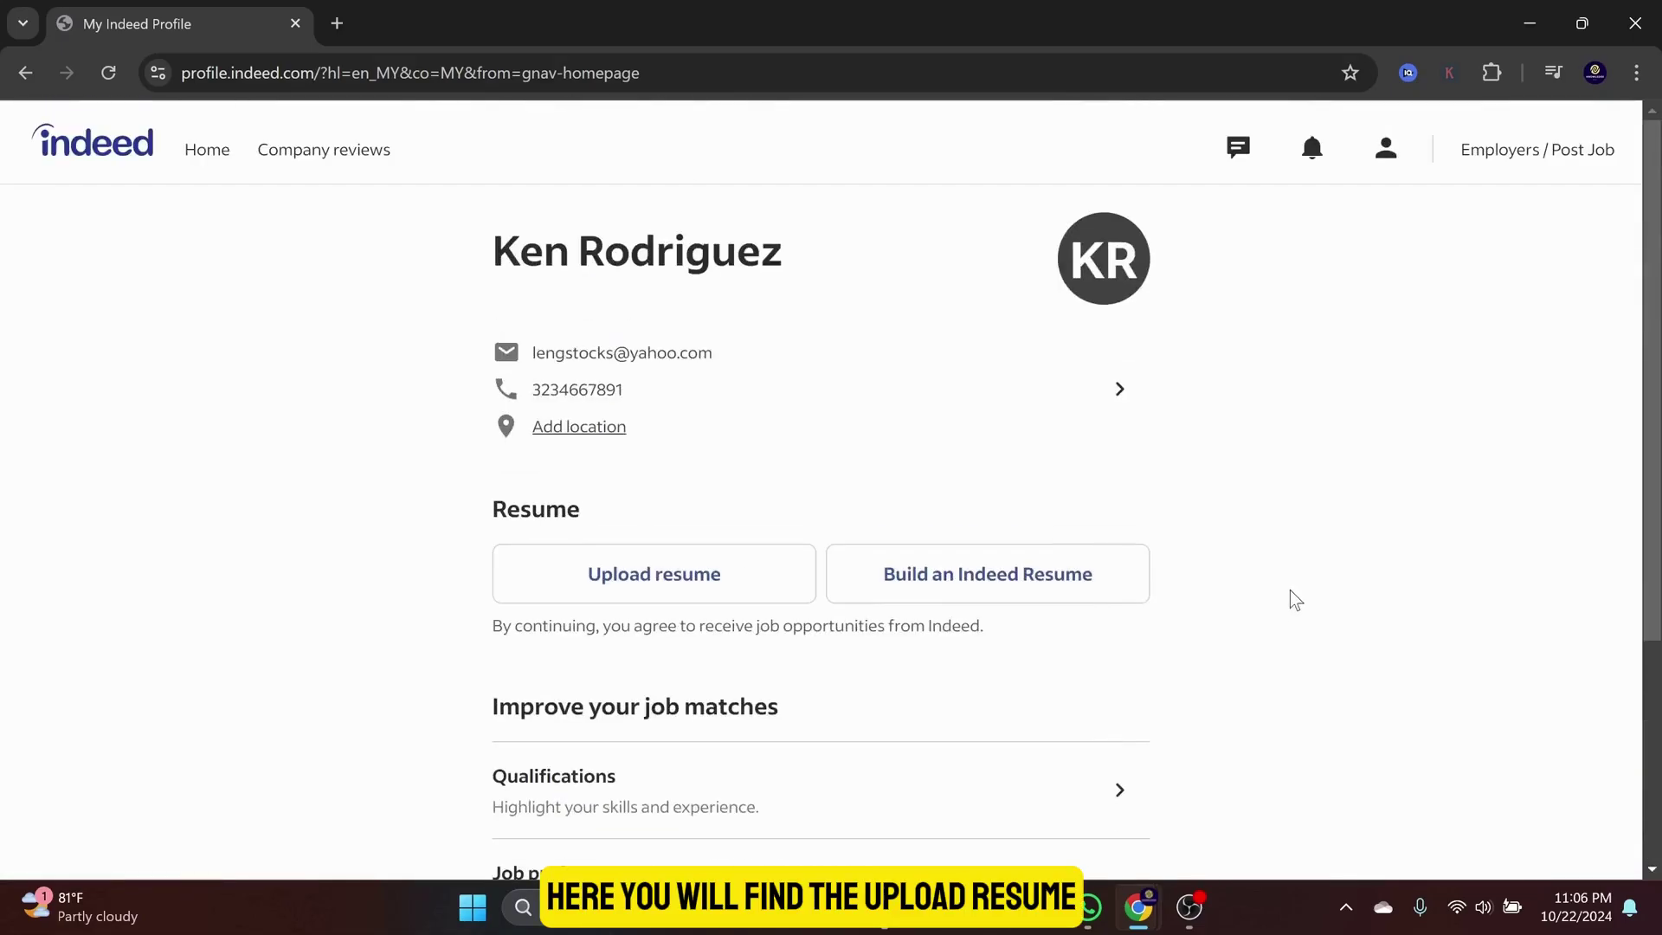
left_click(649, 594)
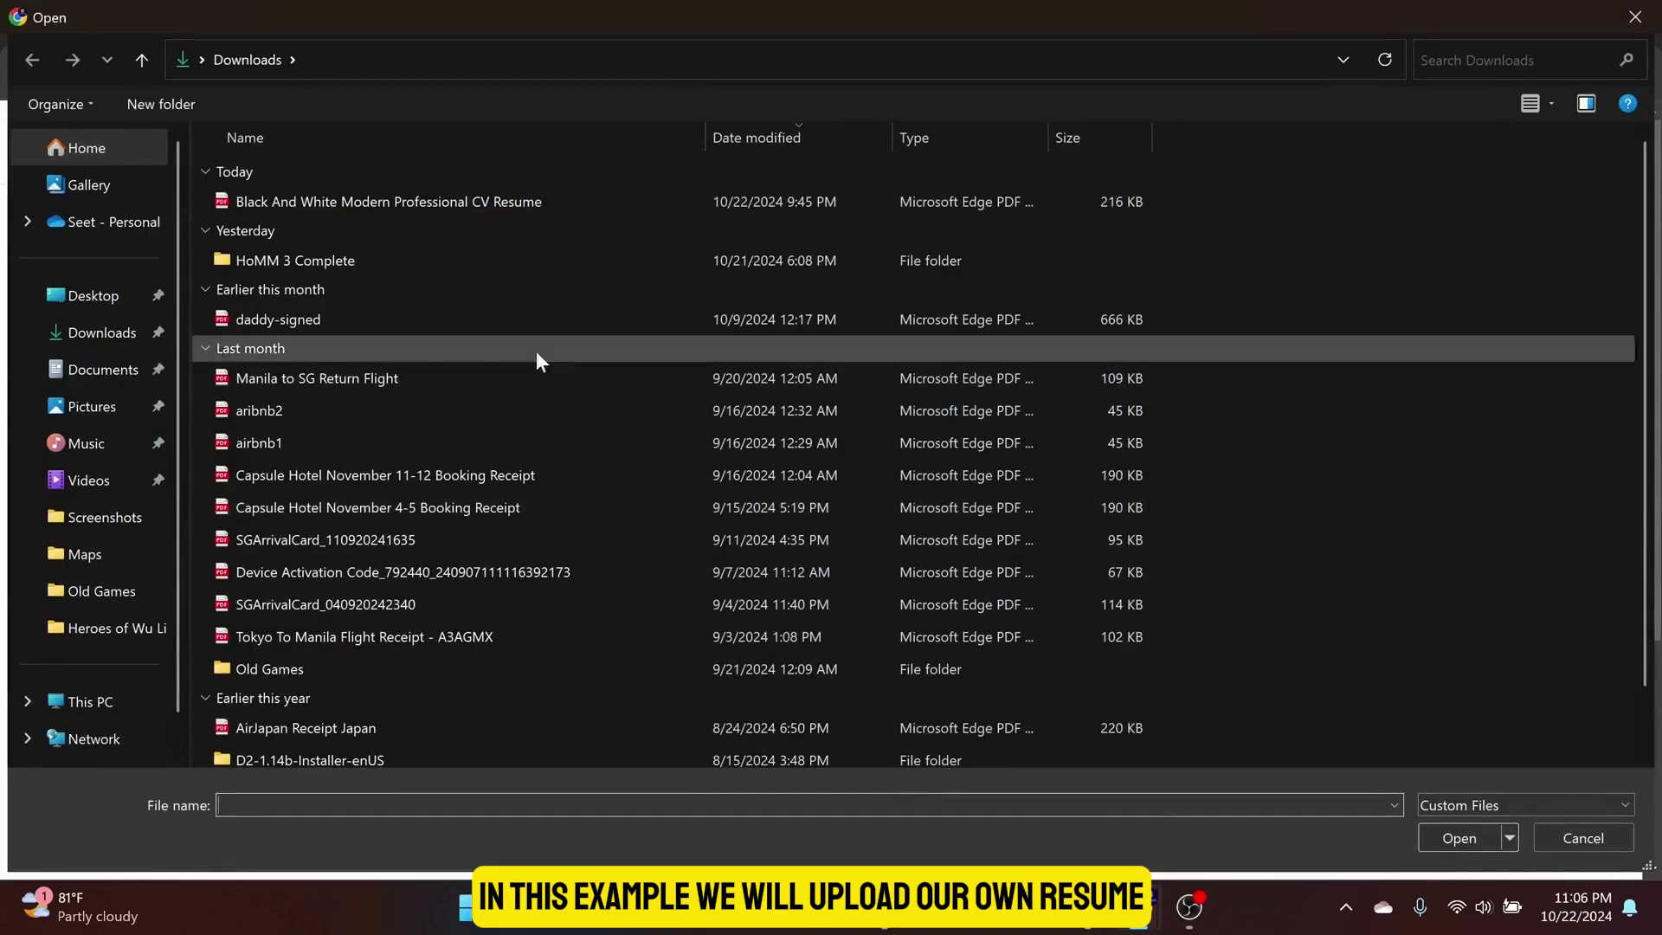
double_click(426, 200)
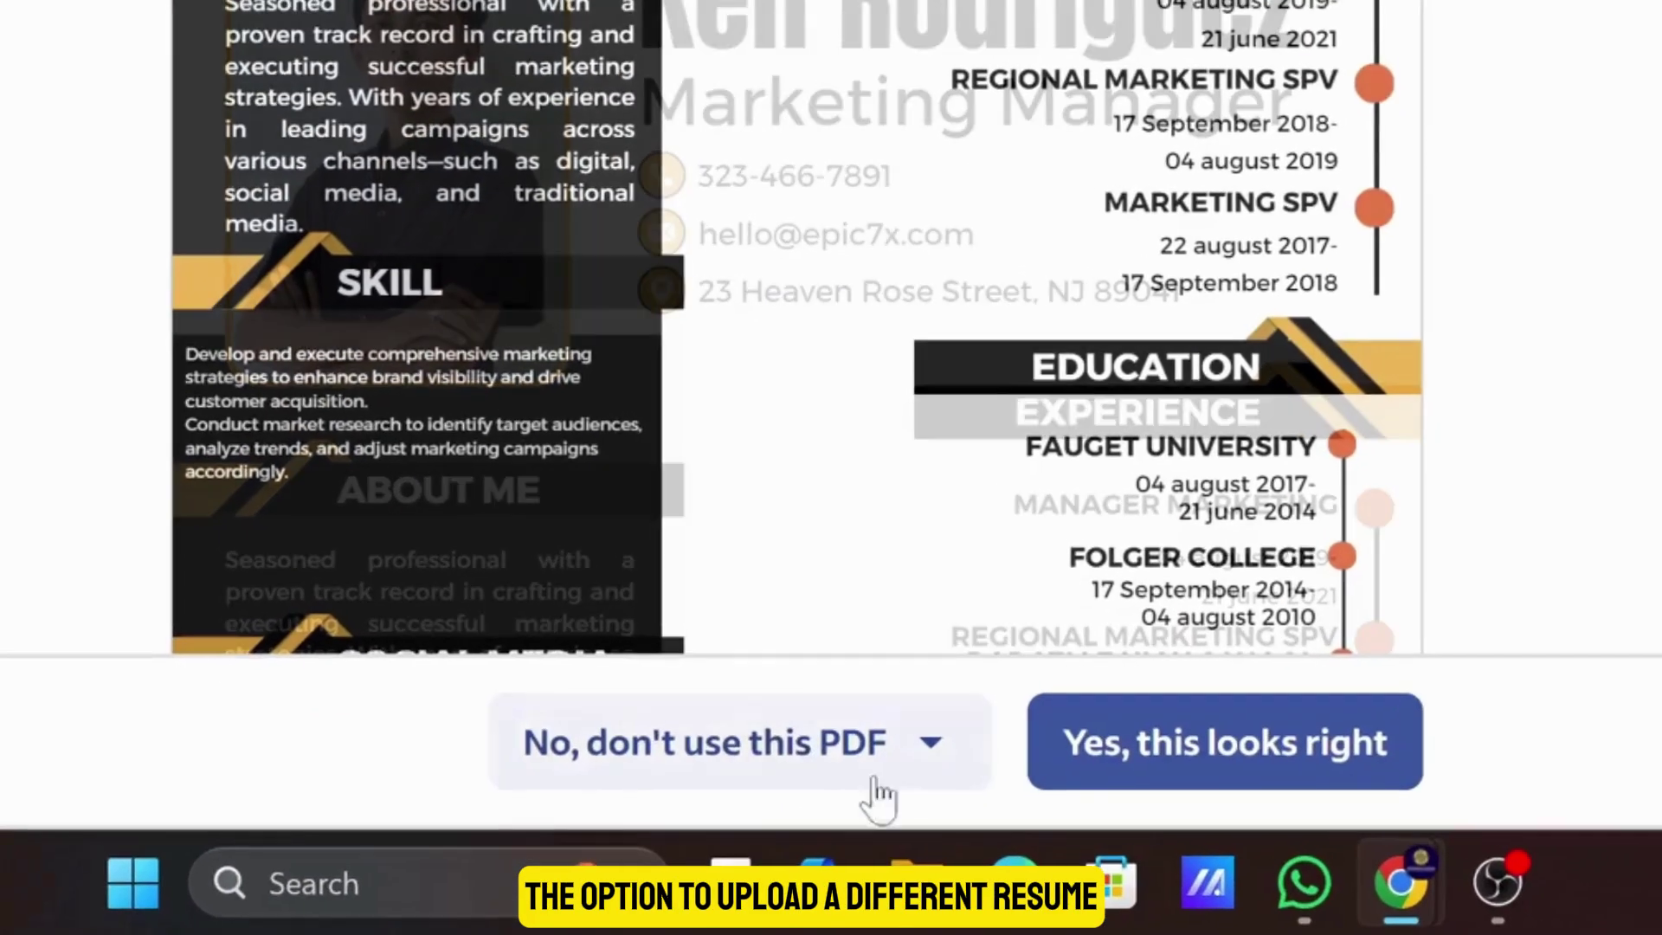
Check the 'No, don't use this PDF' alternatives, dismiss them, and confirm the resume looks right
left_click(929, 743)
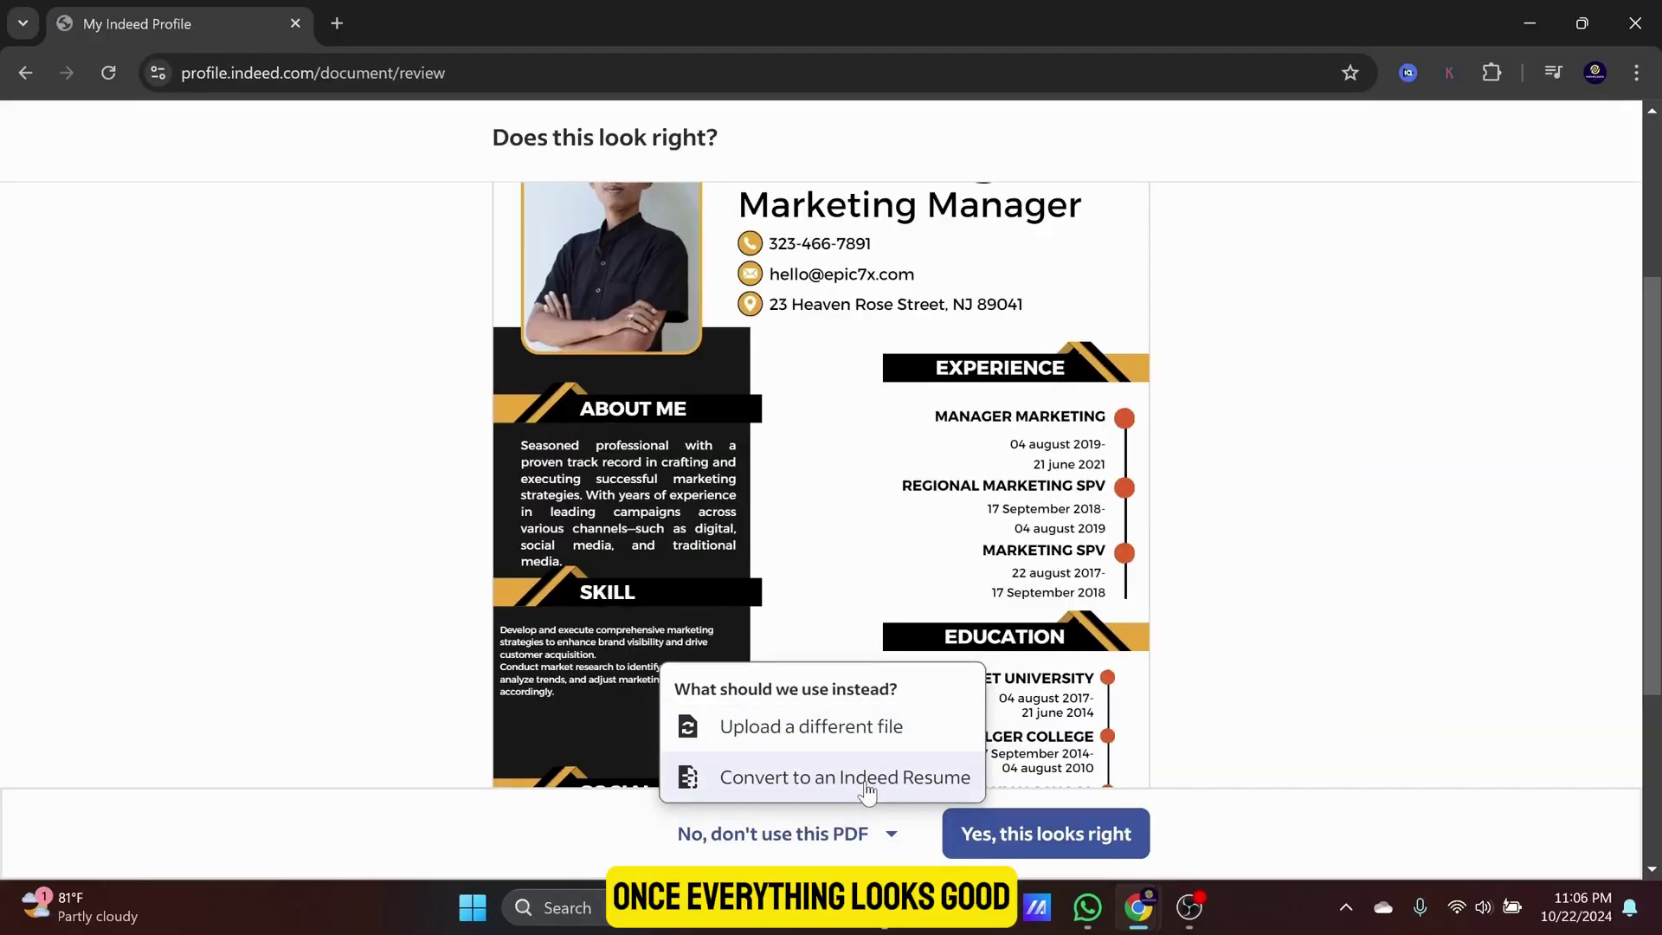
left_click(1328, 766)
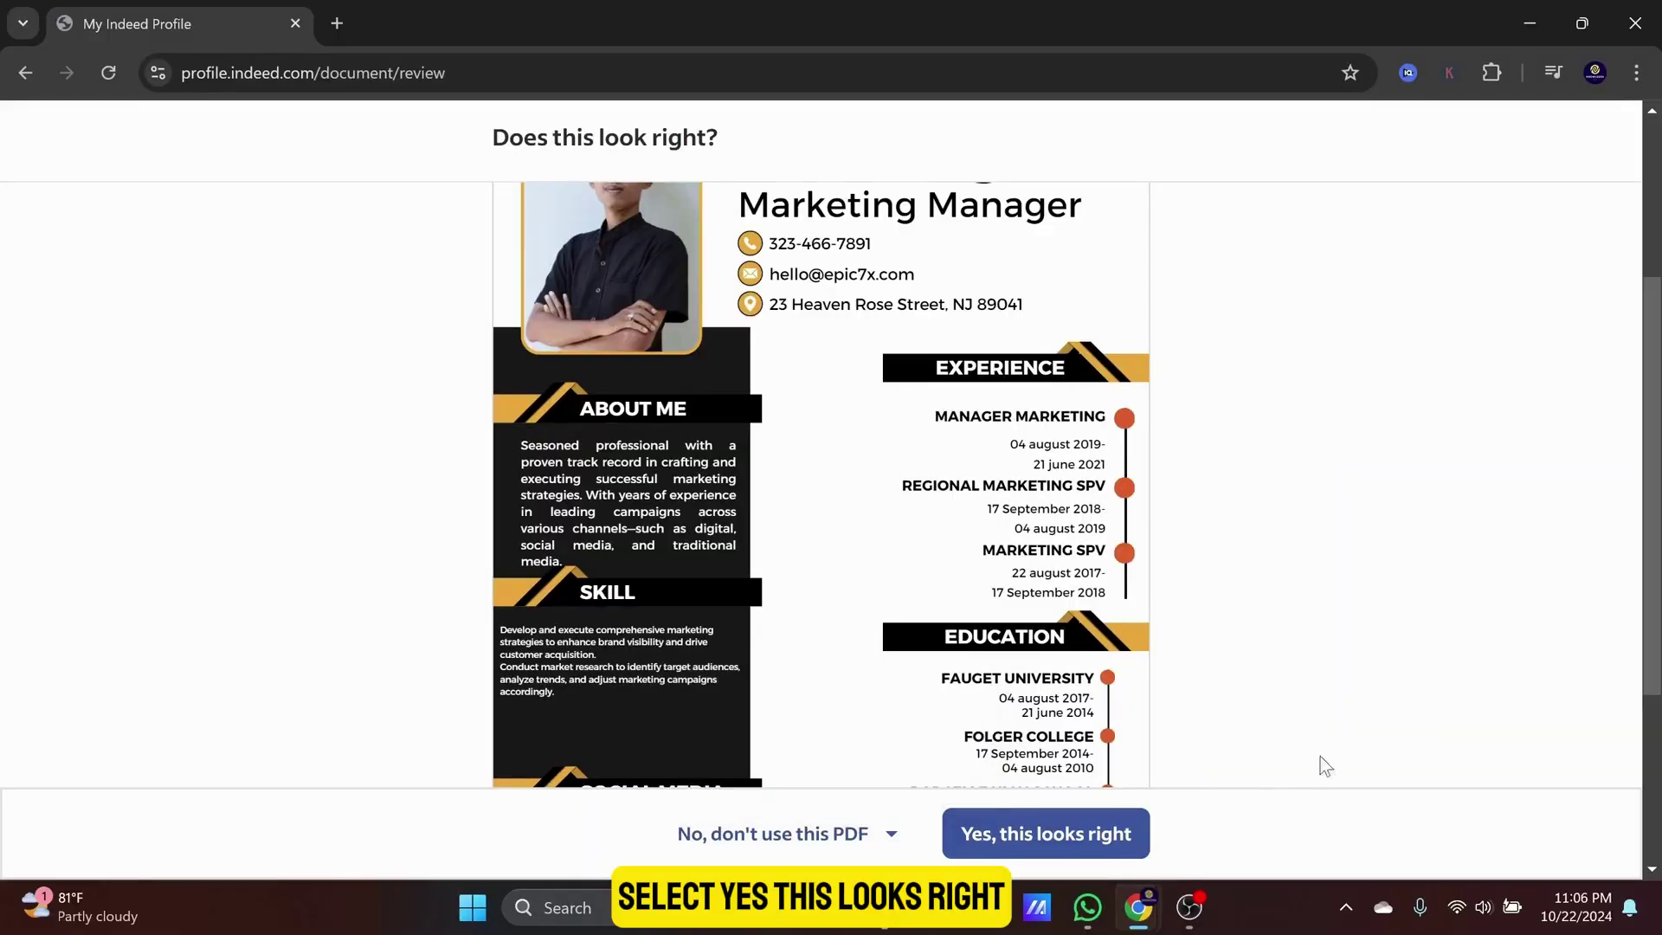
left_click(1028, 849)
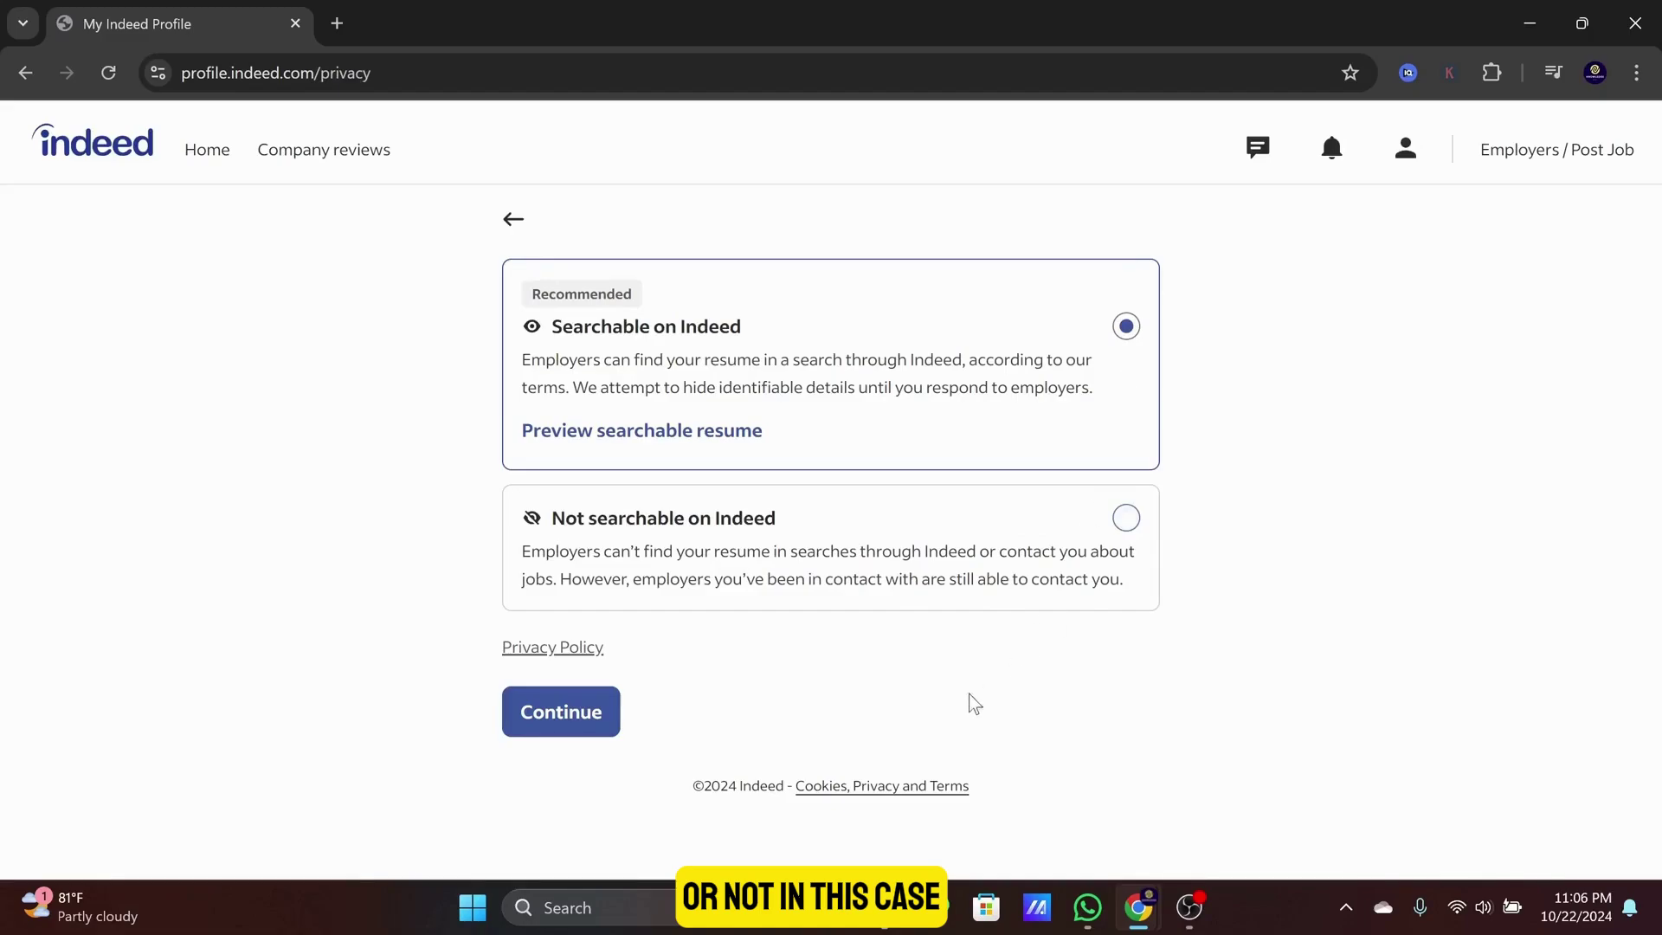
Keep 'Searchable on Indeed' selected and continue to save the resume
left_click(550, 715)
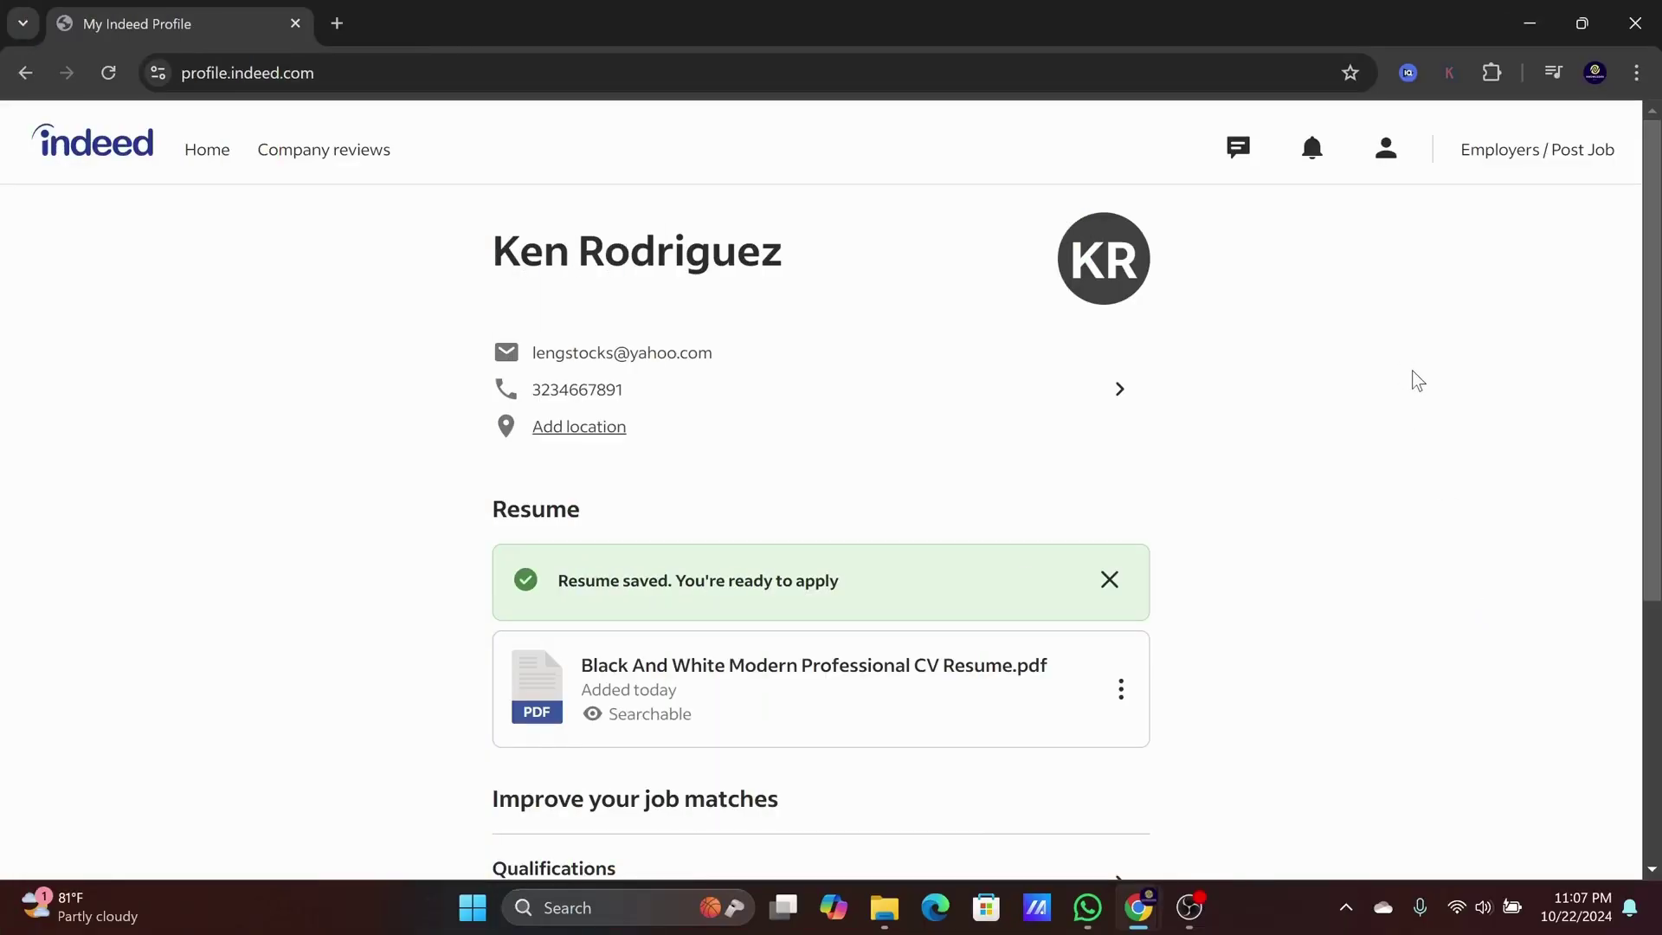
scroll(1448, 419, "down", 2)
scroll(1450, 436, "down", 1)
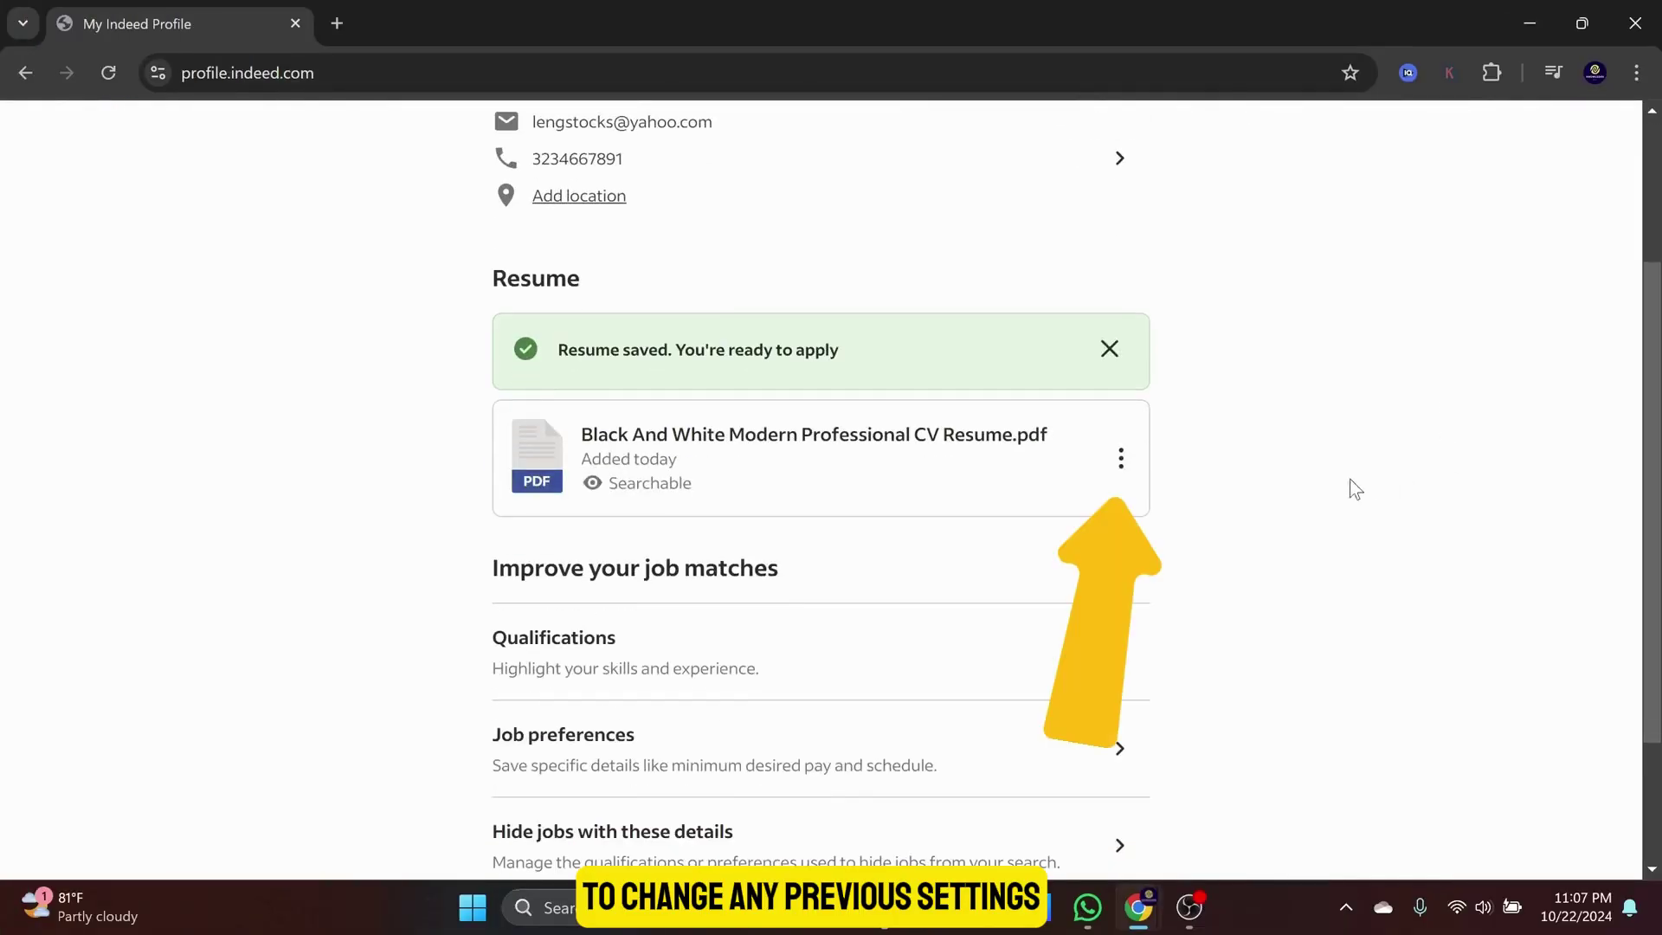
Open the three-dot options menu on the saved resume card
left_click(1120, 457)
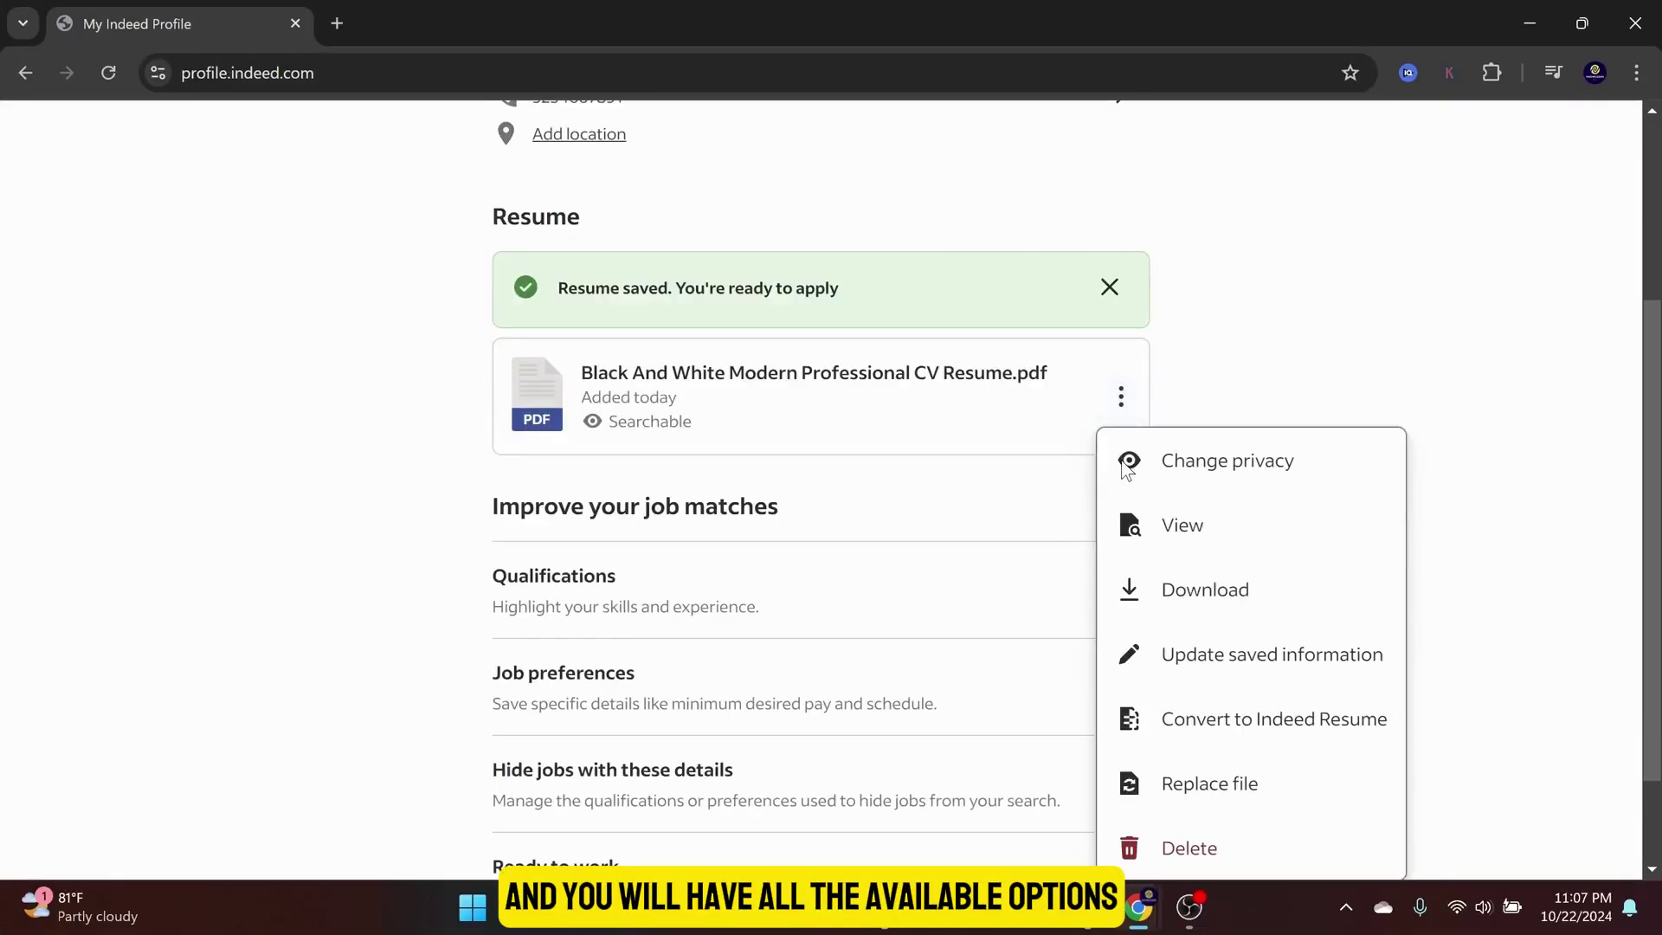